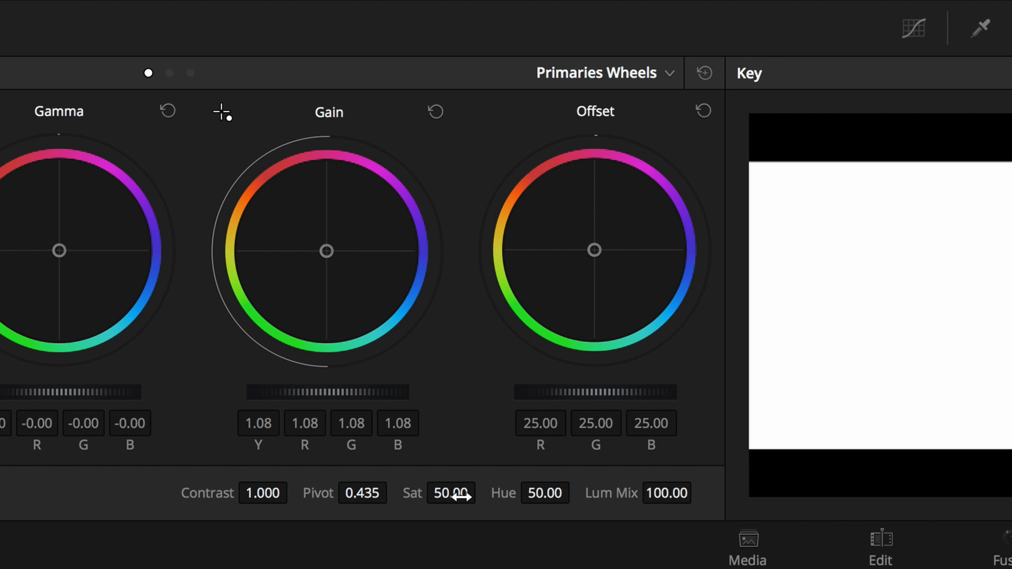
- Raise the saturation of the third clip's EXP/SAT node to 81.60
{"action": "left_click", "coordinate": [440, 496]}
{"action": "left_click_drag", "start_coordinate": [440, 496], "coordinate": [533, 504]}
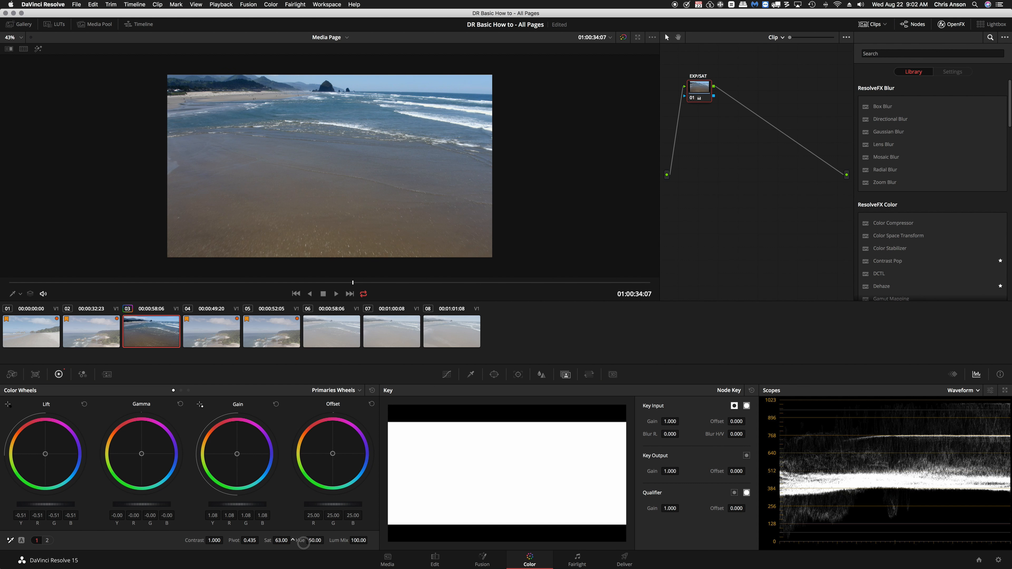
{"action": "left_click_drag", "start_coordinate": [311, 544], "coordinate": [278, 540]}
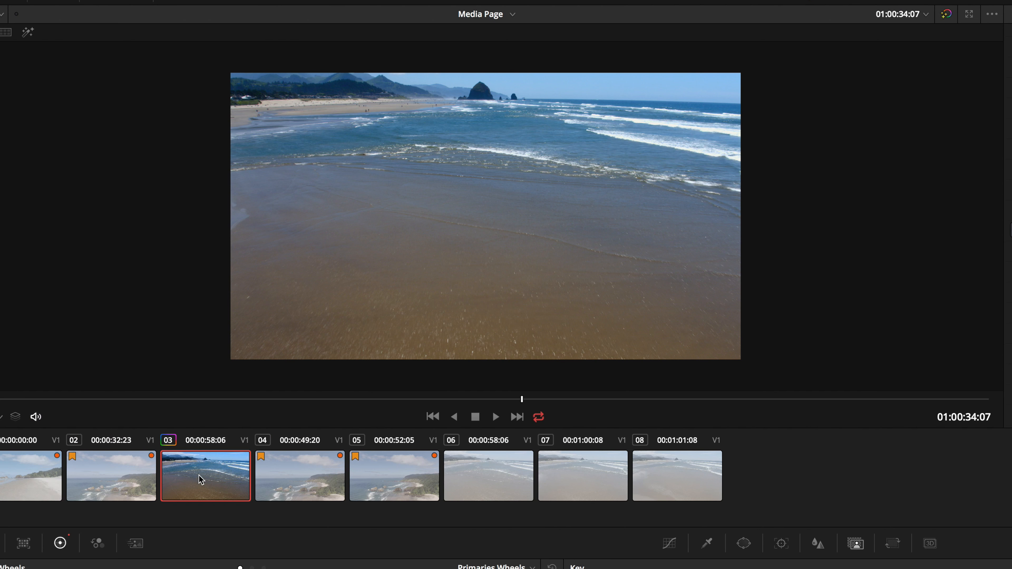
- Create a new local grade version of the third clip, named Version 2, copying all marks
{"action": "right_click", "coordinate": [151, 329]}
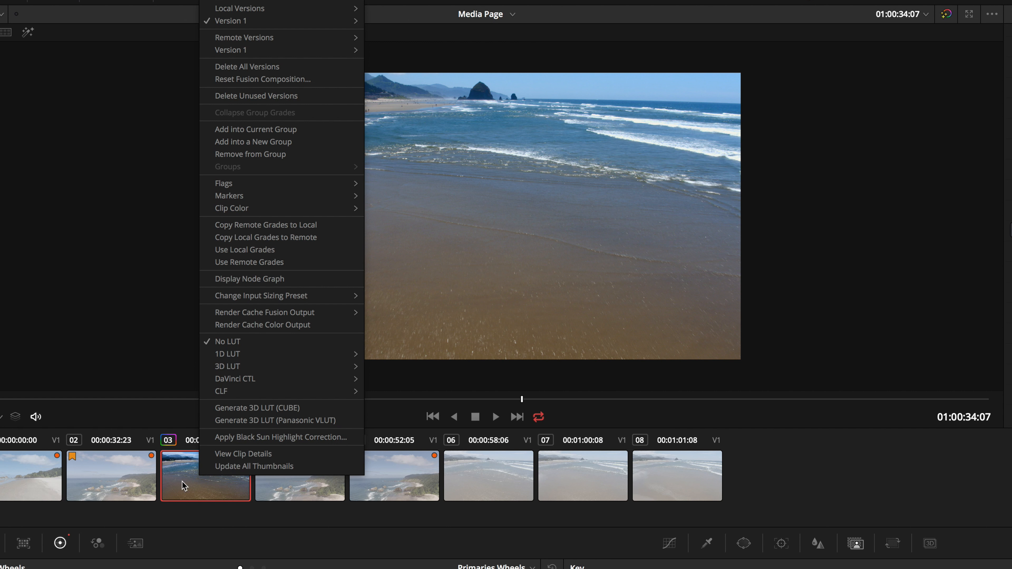
{"action": "mouse_move", "coordinate": [277, 11]}
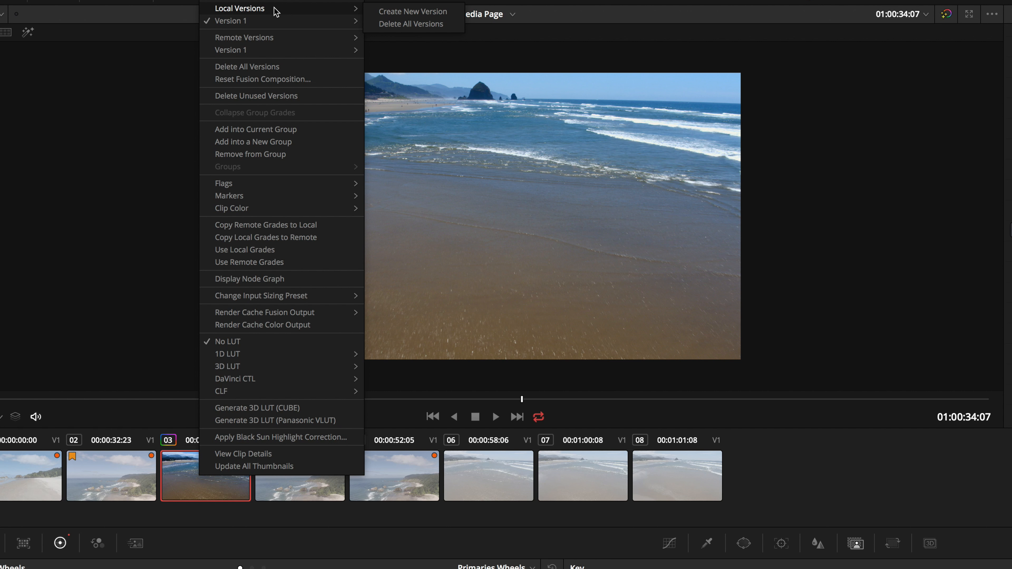
{"action": "left_click", "coordinate": [407, 12]}
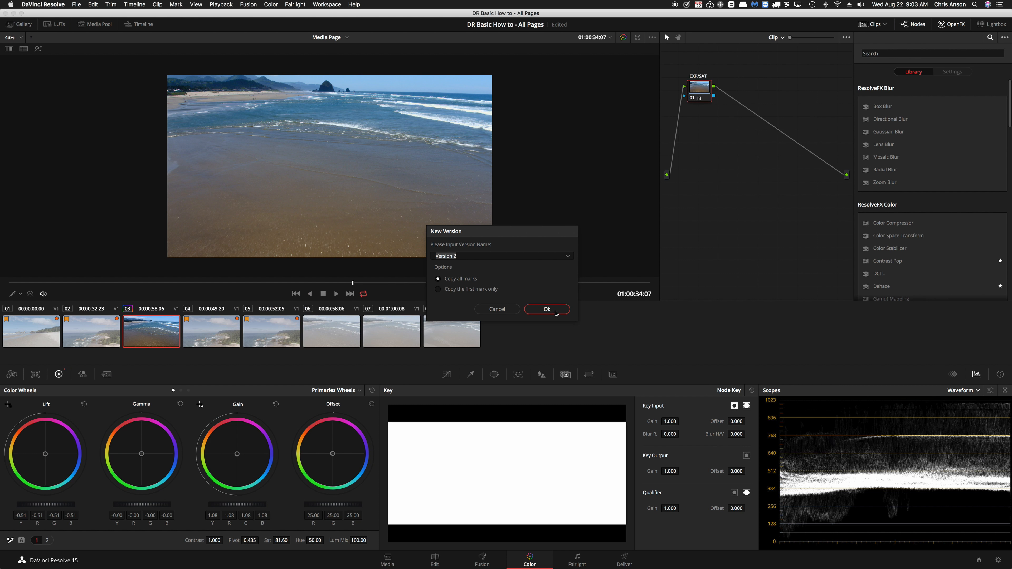
{"action": "left_click", "coordinate": [547, 309]}
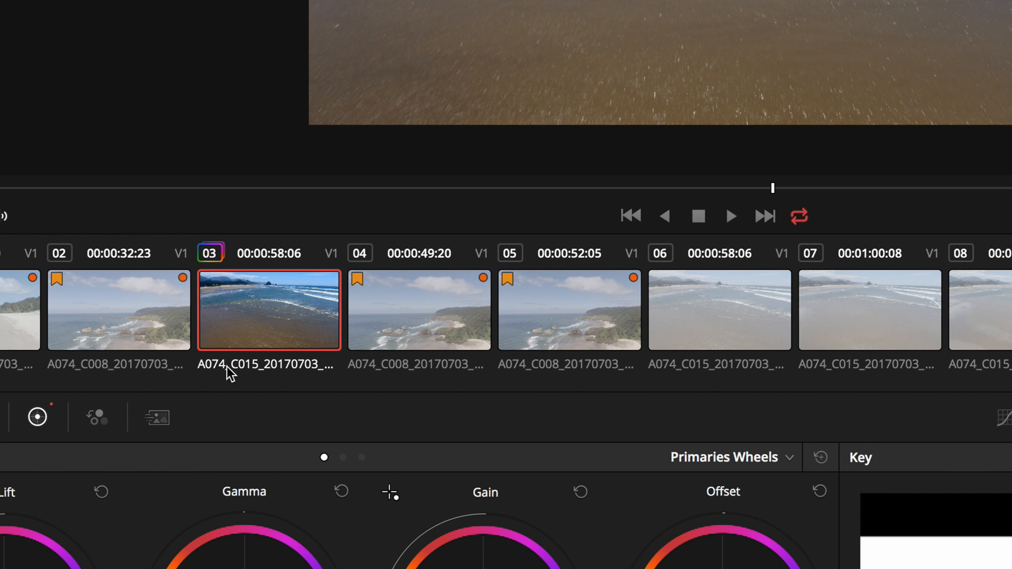
- Switch the caption beneath the third clip's thumbnail from the file name to the version name
{"action": "left_click", "coordinate": [230, 374]}
{"action": "left_click", "coordinate": [256, 371]}
{"action": "left_click", "coordinate": [256, 372]}
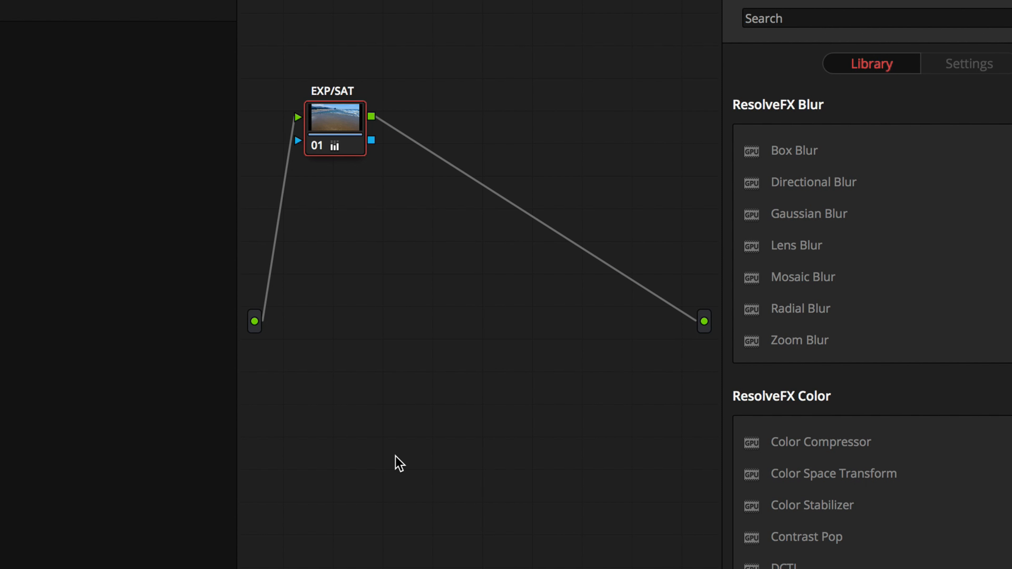
- Add a serial node after EXP/SAT and label it LUT
{"action": "key", "text": "alt+s"}
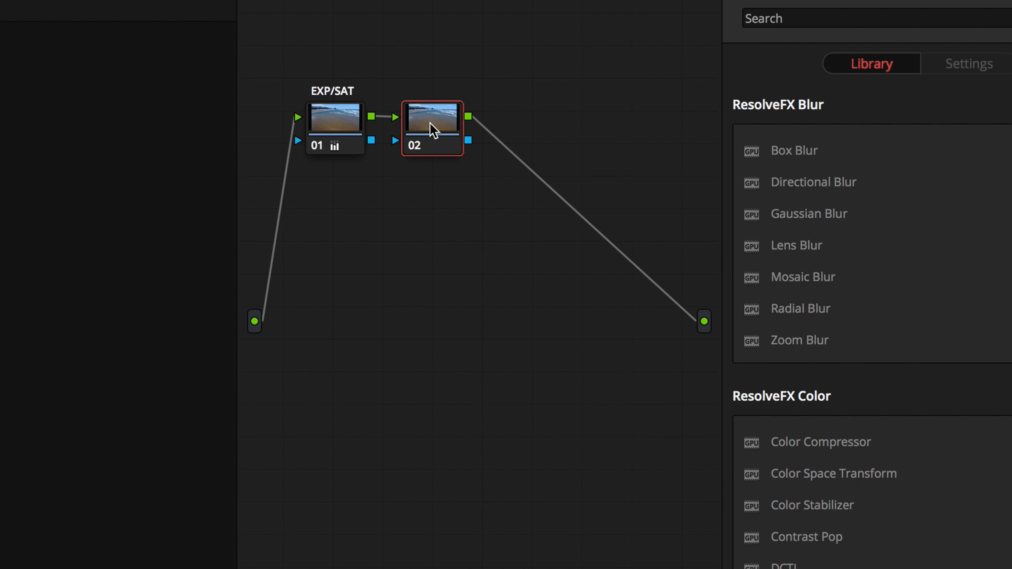
{"action": "right_click", "coordinate": [429, 128]}
{"action": "left_click", "coordinate": [470, 165]}
{"action": "type", "text": "LUT"}
{"action": "key", "text": "Return"}
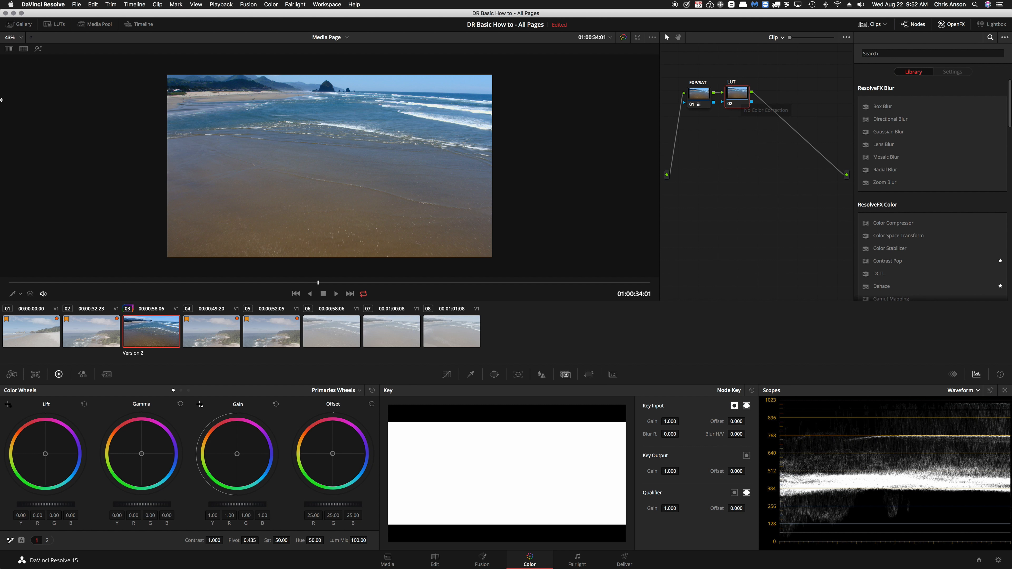
- Apply the D-Log to Rec709 LUT to the LUT node and lower its key output gain to 0.234
{"action": "left_click", "coordinate": [56, 26]}
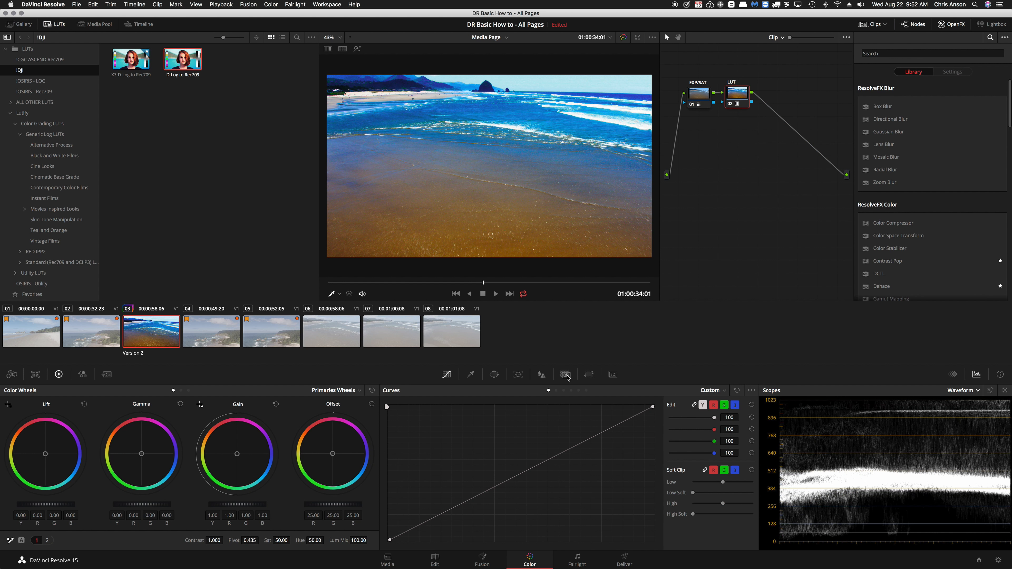
{"action": "left_click", "coordinate": [566, 374]}
{"action": "mouse_move", "coordinate": [565, 473]}
{"action": "left_mouse_down"}
{"action": "mouse_move", "coordinate": [553, 474]}
{"action": "mouse_move", "coordinate": [580, 474]}
{"action": "left_mouse_up"}
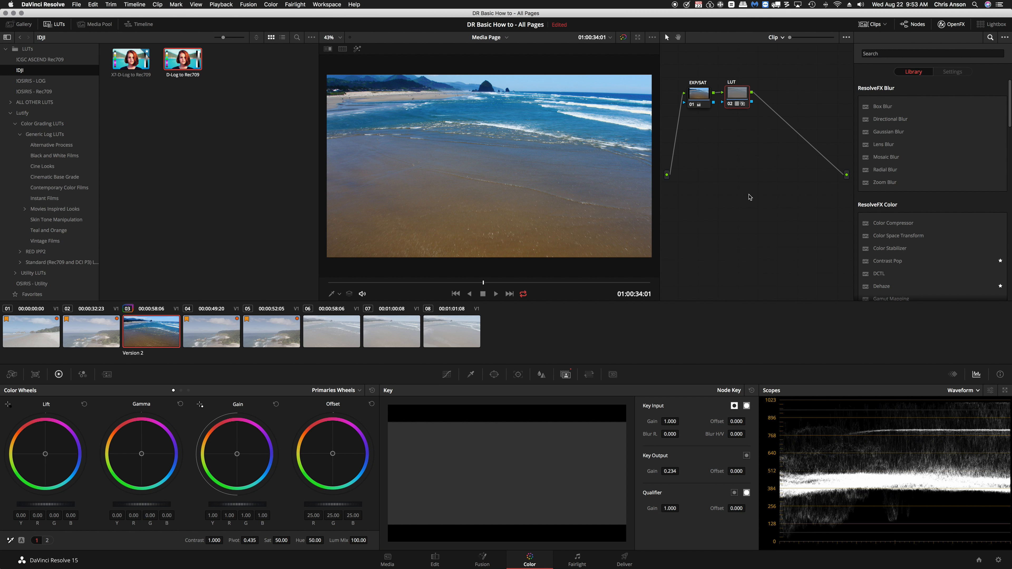
- Reduce the saturation of the EXP/SAT node to 78.60
{"action": "left_click", "coordinate": [696, 96]}
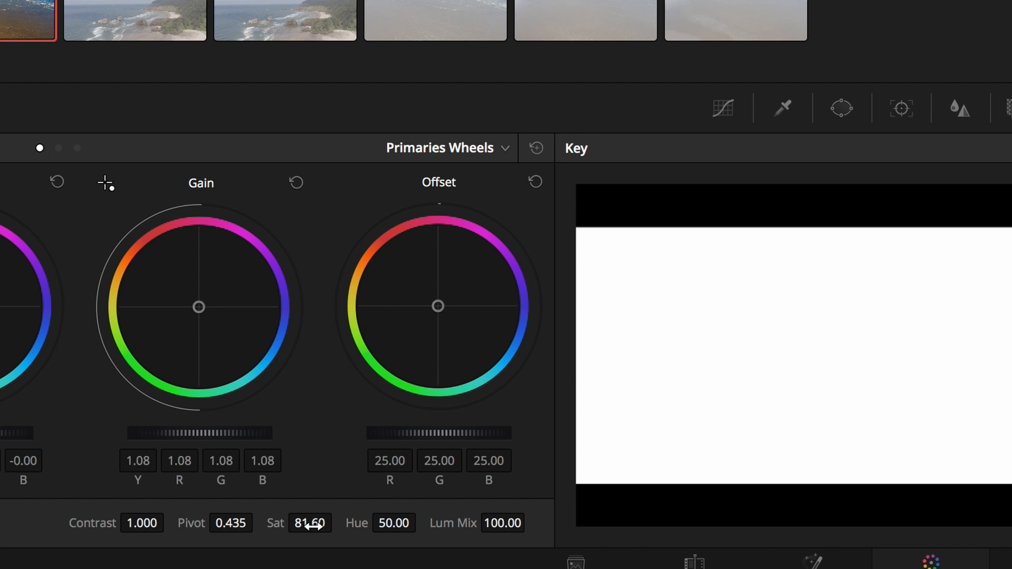
{"action": "left_click", "coordinate": [314, 527]}
{"action": "left_click_drag", "start_coordinate": [314, 527], "coordinate": [287, 544]}
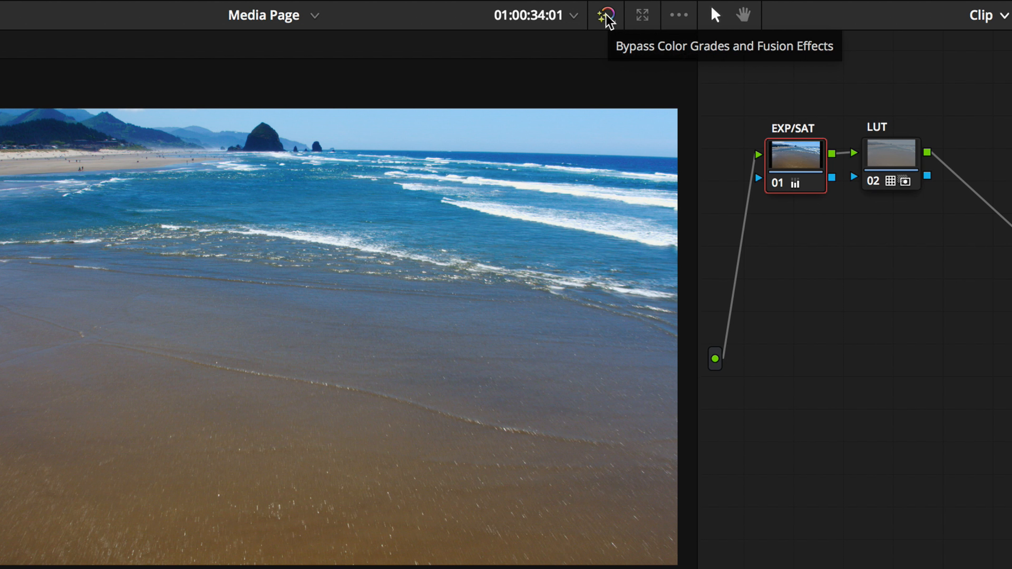
- Compare the graded image with all grades bypassed and with only the LUT node switched off, restoring each
{"action": "left_click", "coordinate": [607, 17]}
{"action": "left_click", "coordinate": [606, 16]}
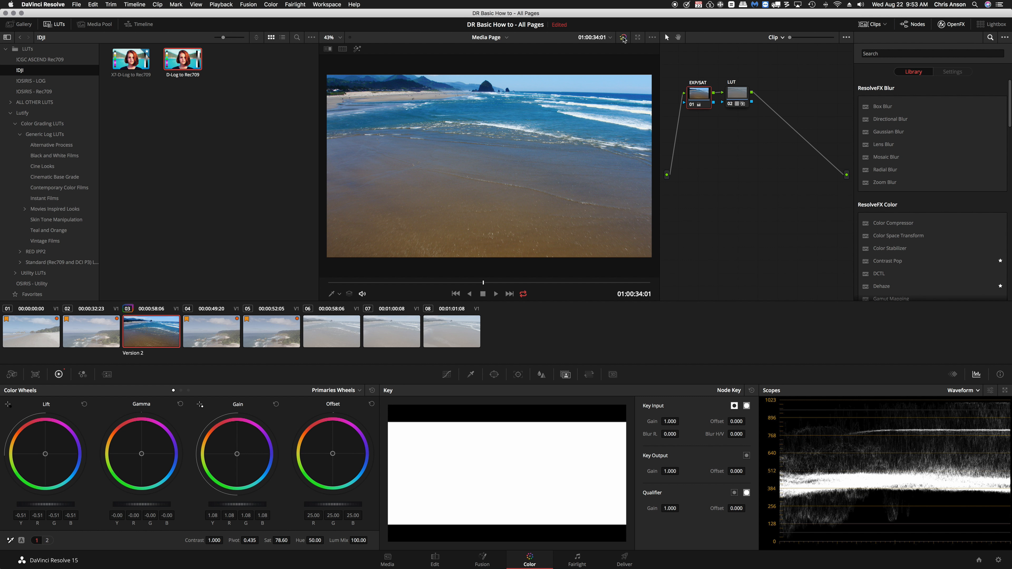
{"action": "left_click", "coordinate": [729, 103]}
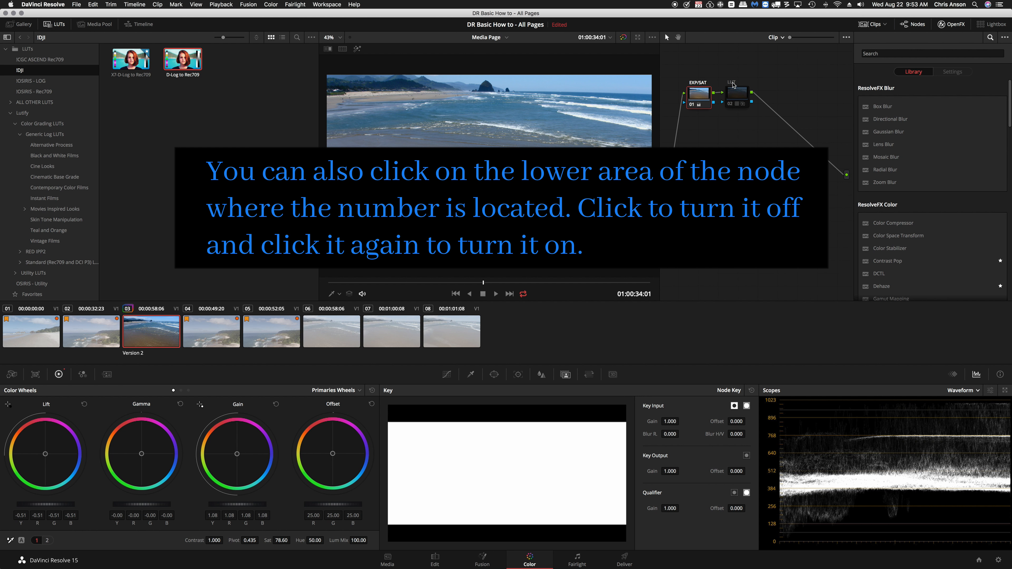
{"action": "left_click", "coordinate": [730, 103]}
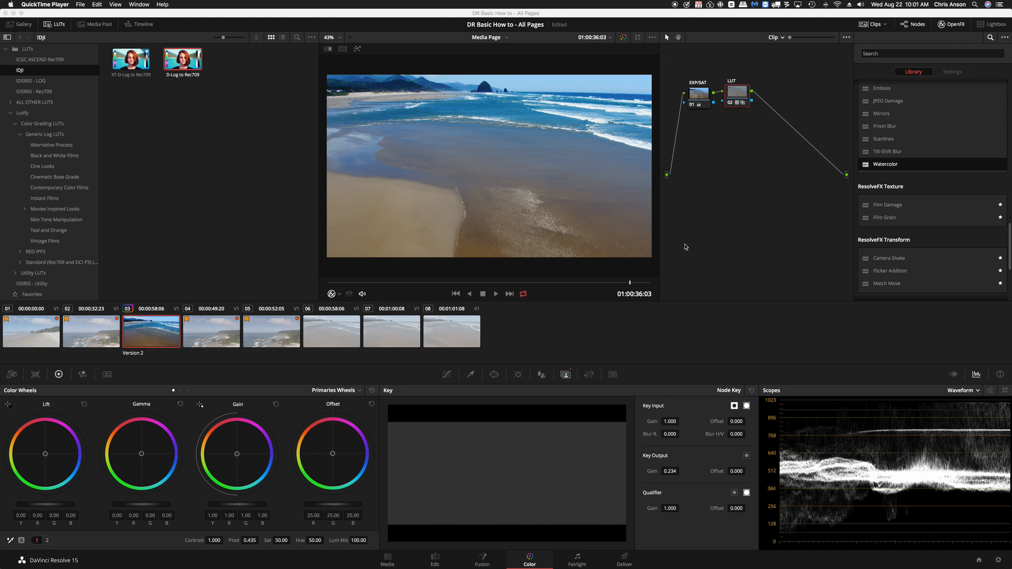
- Add a serial node after the LUT node and label it WATERCOLOR
{"action": "left_click", "coordinate": [685, 246]}
{"action": "key", "text": "alt+s"}
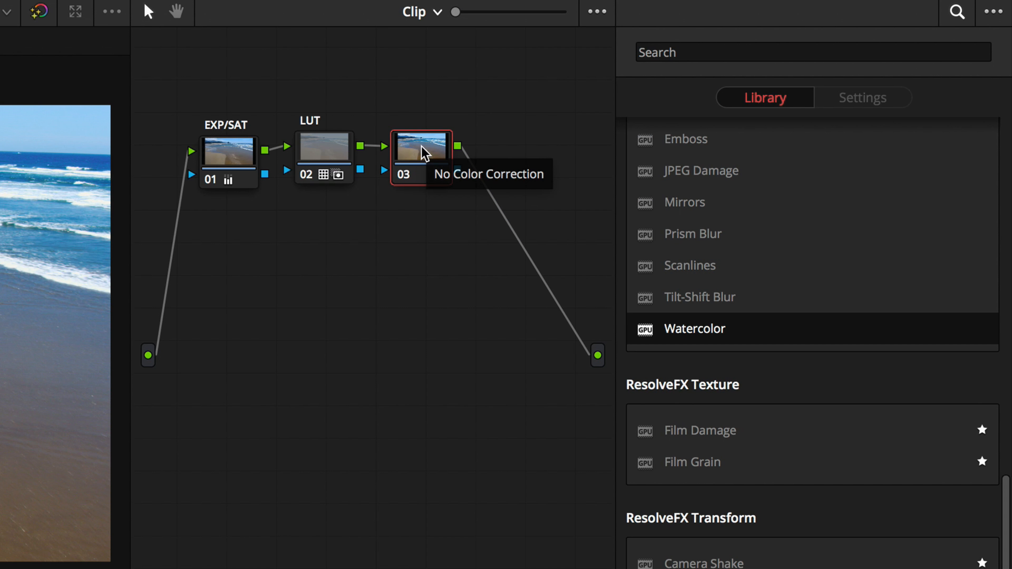
{"action": "right_click", "coordinate": [421, 146]}
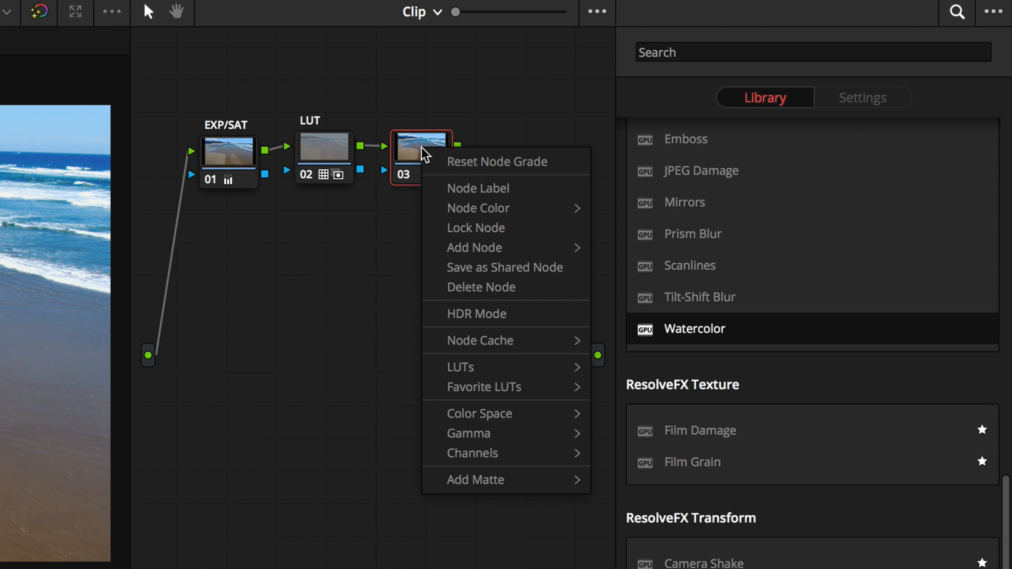
{"action": "left_click", "coordinate": [440, 182]}
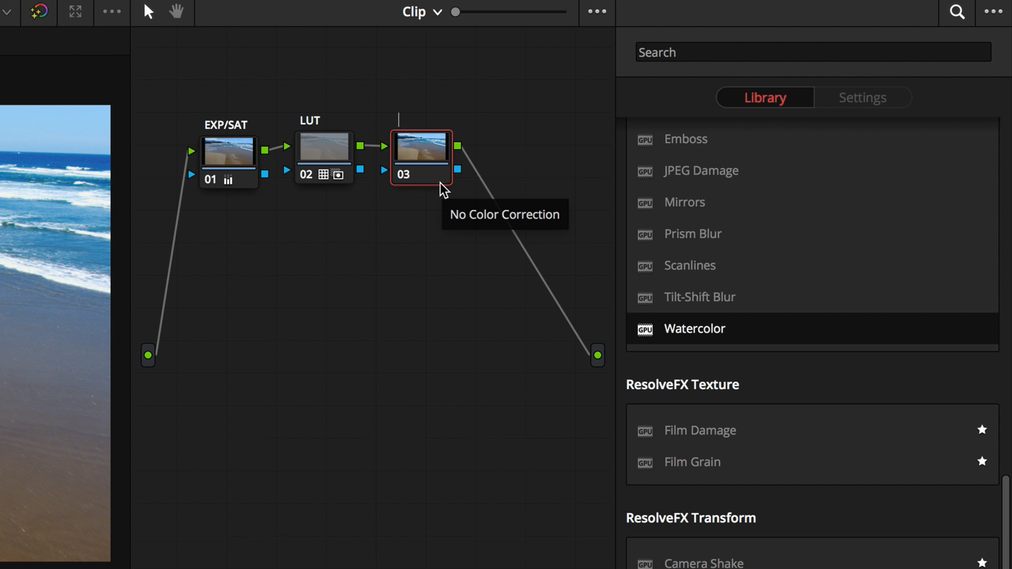
{"action": "type", "text": "WATERCOLOR"}
{"action": "key", "text": "Return"}
- Try the Watercolor effect from the full OpenFX library on the WATERCOLOR node, and delete that node
{"action": "scroll", "coordinate": [813, 319], "scroll_direction": "up", "scroll_amount": 20}
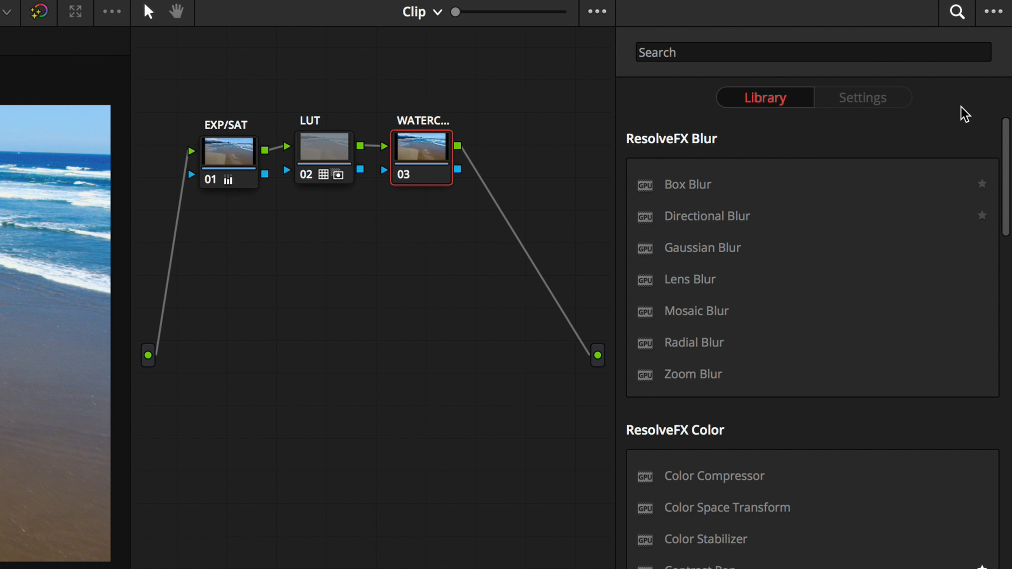
{"action": "left_click", "coordinate": [1001, 11]}
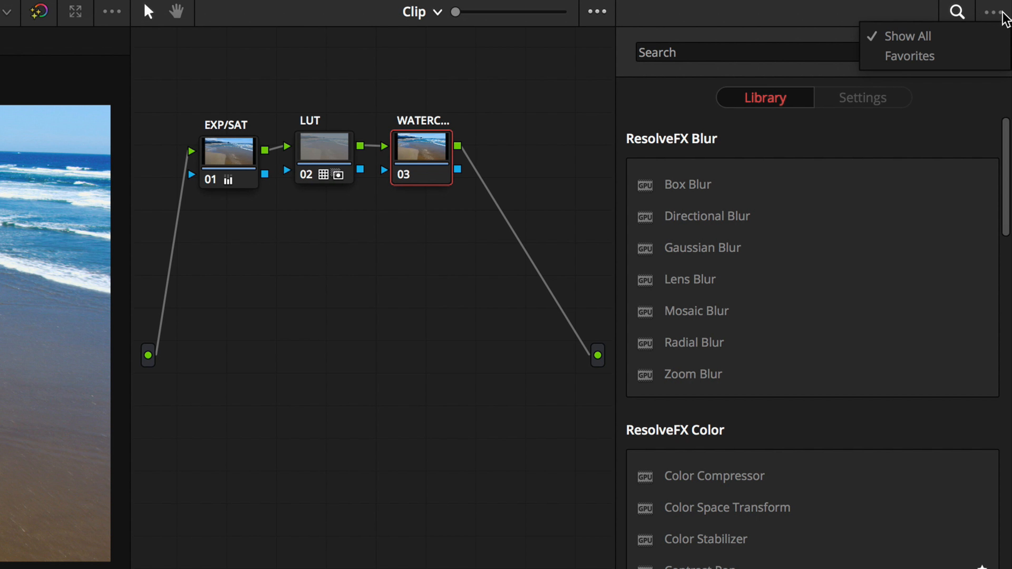
{"action": "left_click", "coordinate": [923, 39]}
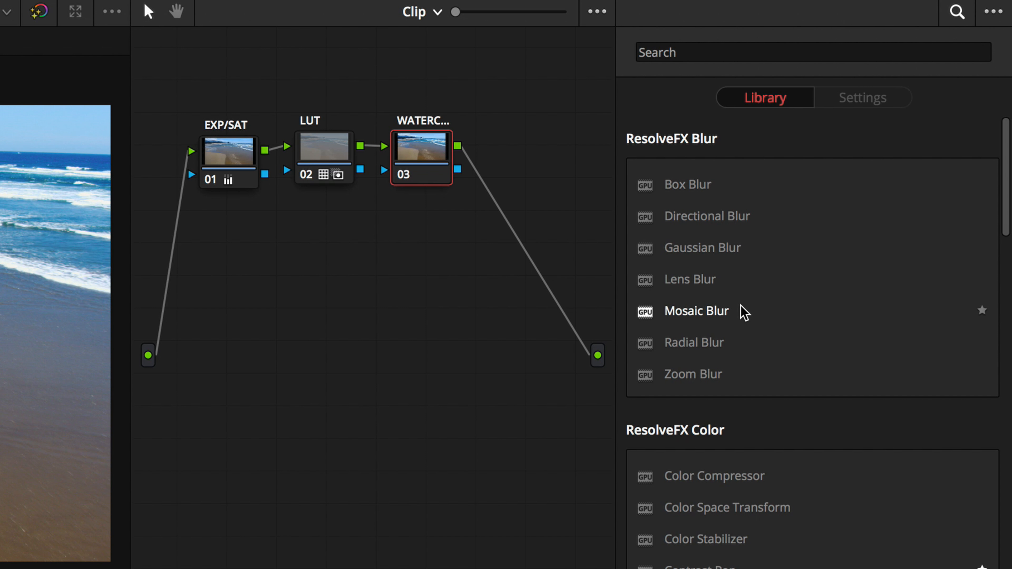
{"action": "right_click", "coordinate": [430, 153]}
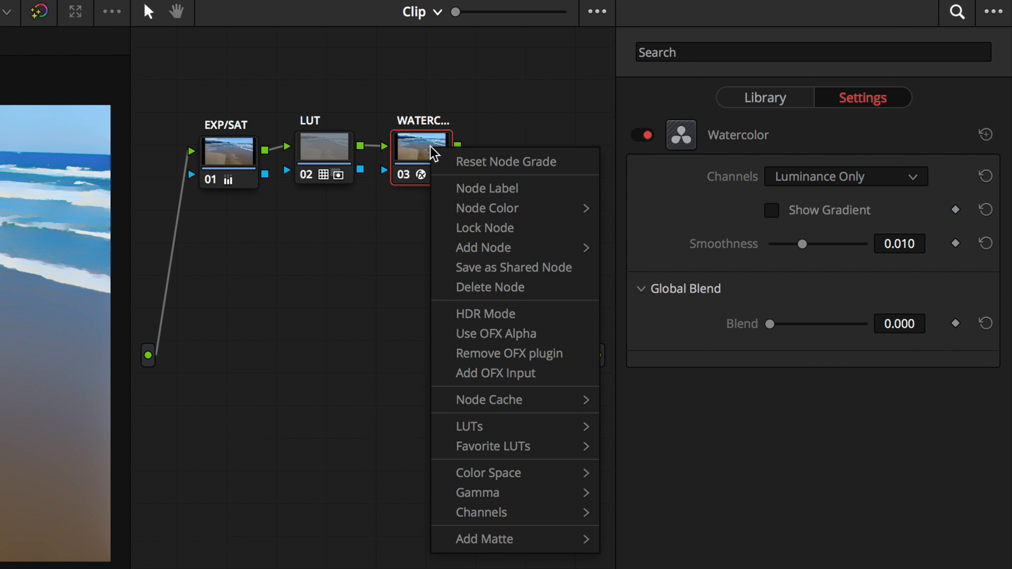
{"action": "left_click", "coordinate": [490, 288]}
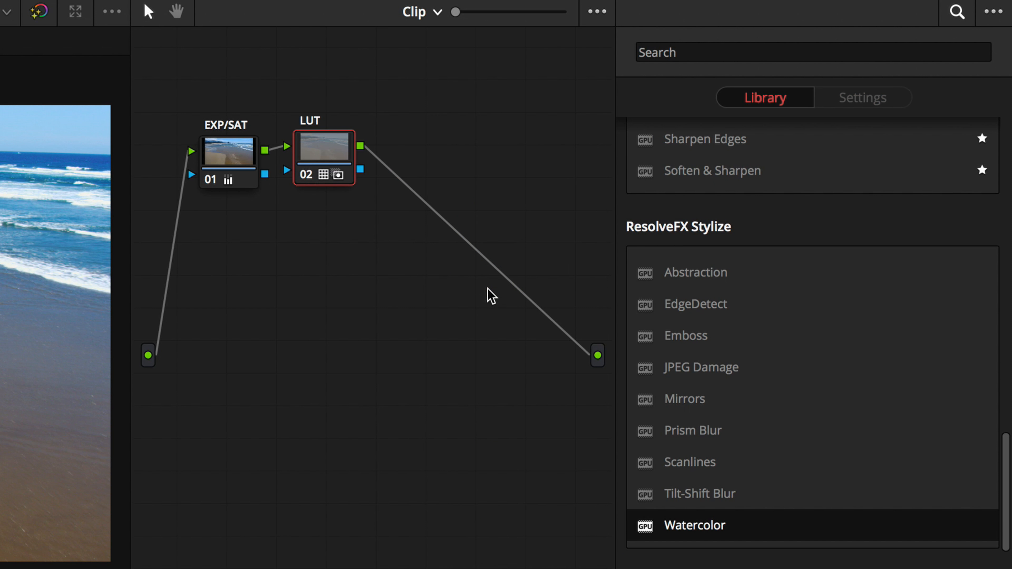
- Insert the Watercolor effect as its own node between the LUT node and the output, with global blend 0.214
{"action": "left_click", "coordinate": [644, 527]}
{"action": "left_click_drag", "start_coordinate": [644, 527], "coordinate": [442, 155]}
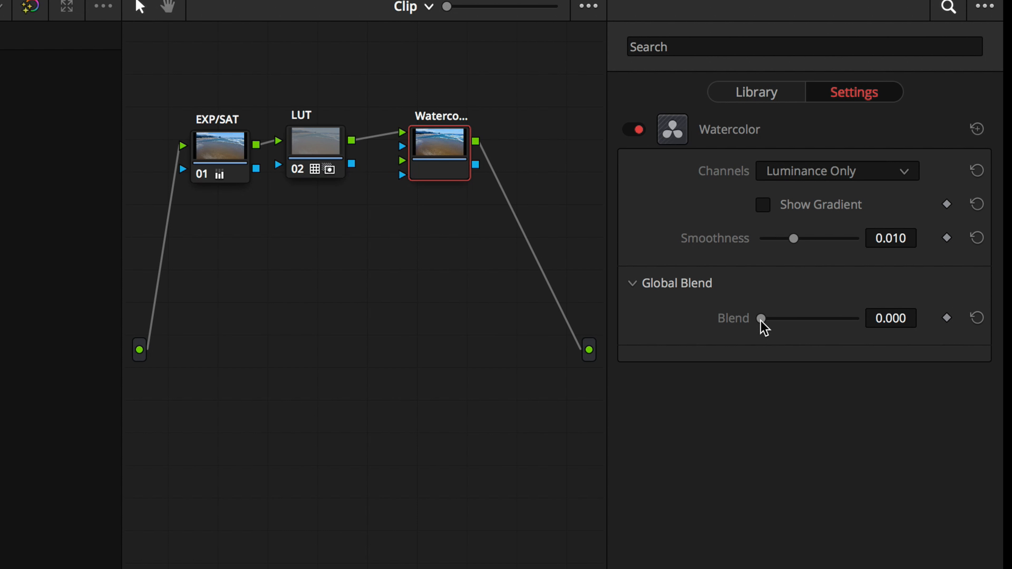
{"action": "left_click_drag", "start_coordinate": [761, 319], "coordinate": [781, 320]}
{"action": "left_click_drag", "start_coordinate": [881, 323], "coordinate": [890, 325]}
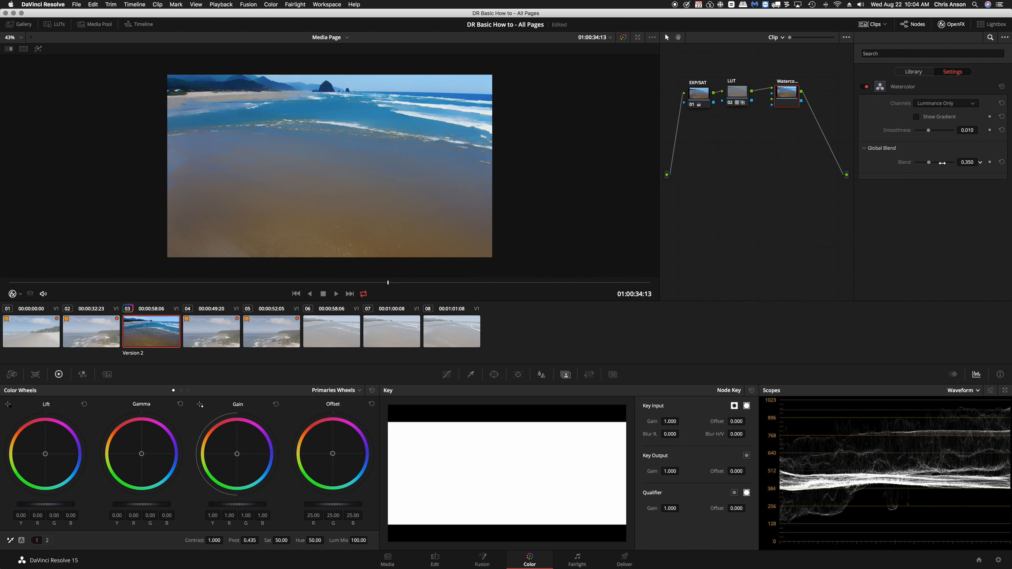
{"action": "left_click_drag", "start_coordinate": [783, 318], "coordinate": [809, 321]}
{"action": "left_click_drag", "start_coordinate": [935, 164], "coordinate": [914, 163]}
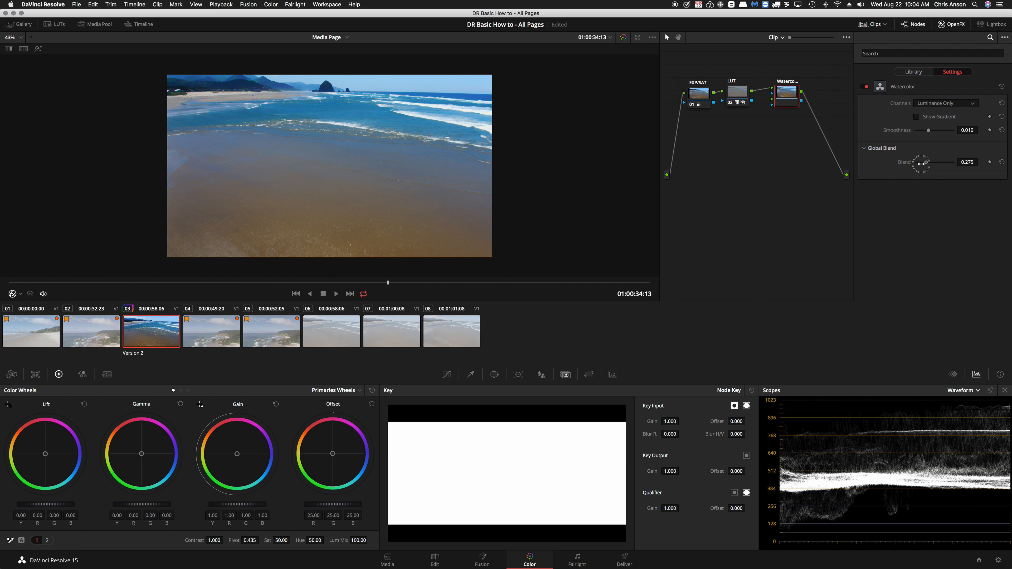
- Compare the image with the Watercolor node off and on, and save the project
{"action": "key", "text": "ctrl+d"}
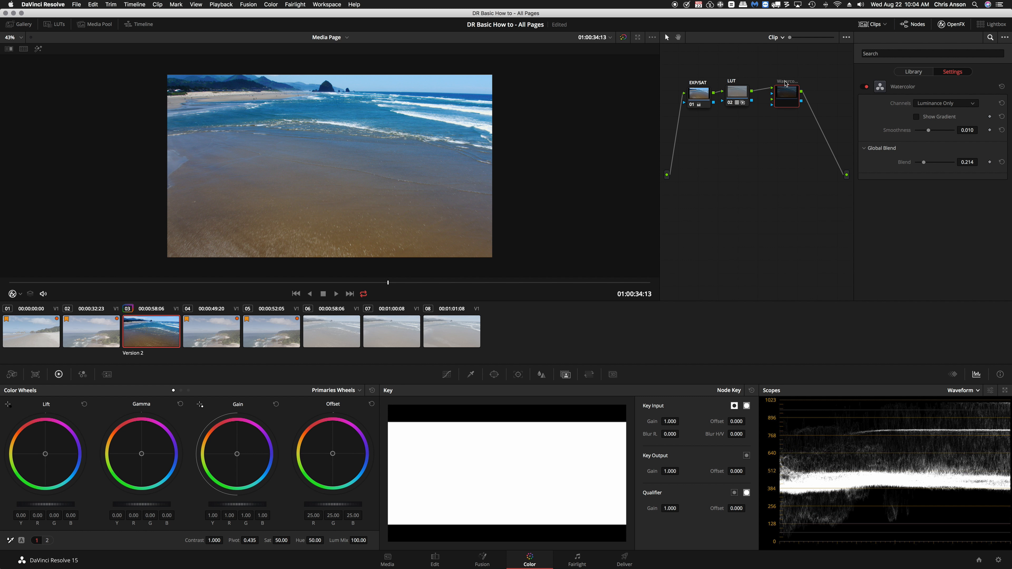
{"action": "key", "text": "ctrl+d"}
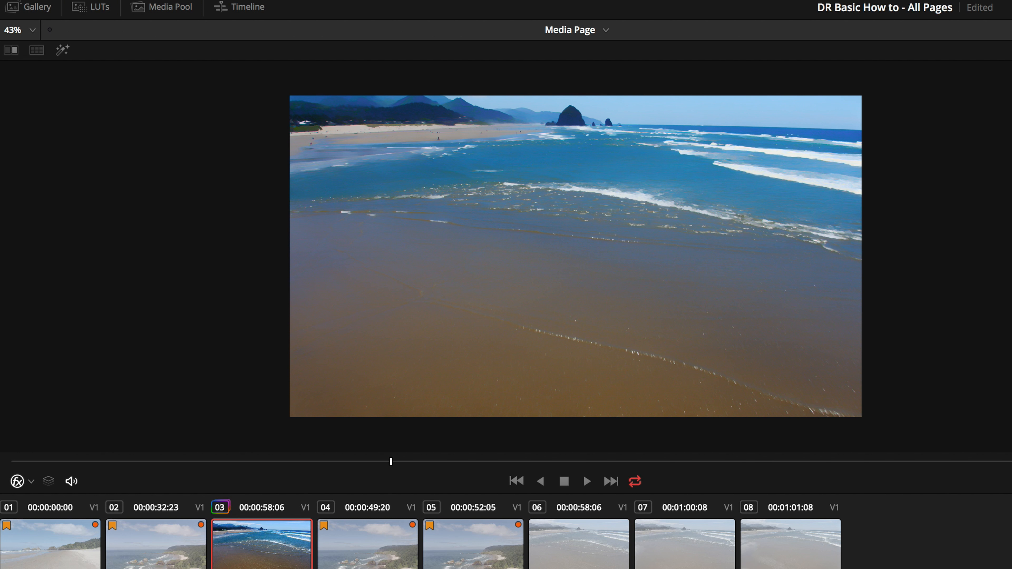
{"action": "key", "text": "ctrl+s"}
- Compare the clip's Version 1 and Version 2 in split screen, select Version 2, and return to the single image
{"action": "scroll", "coordinate": [121, 117], "scroll_direction": "up", "scroll_amount": 1}
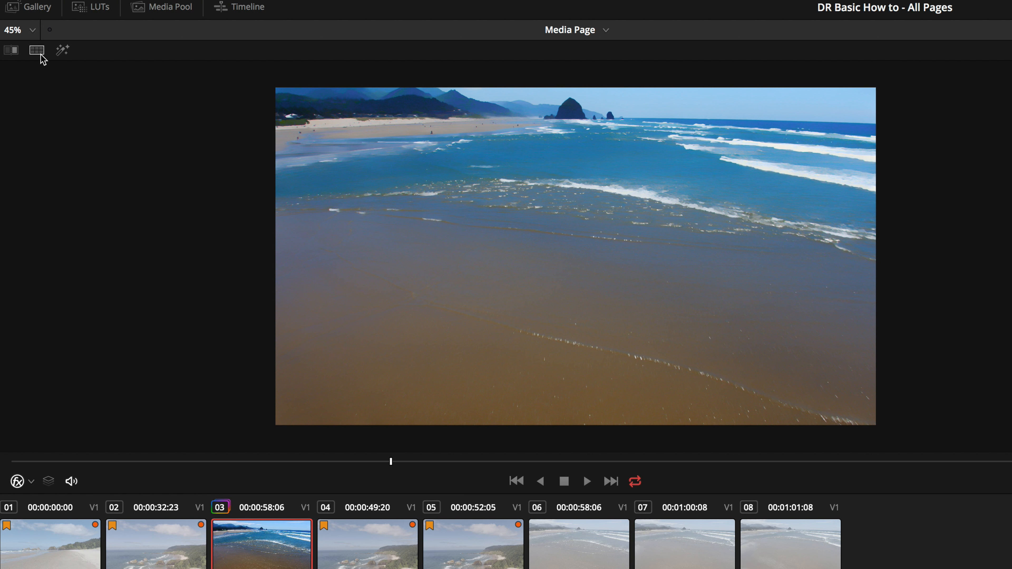
{"action": "left_click", "coordinate": [37, 51]}
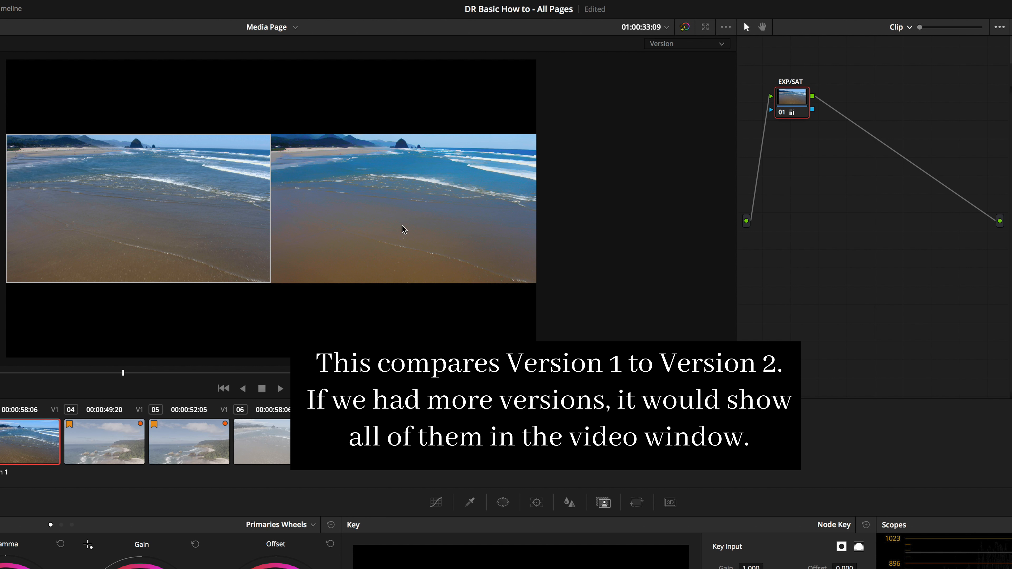
{"action": "left_click", "coordinate": [402, 225]}
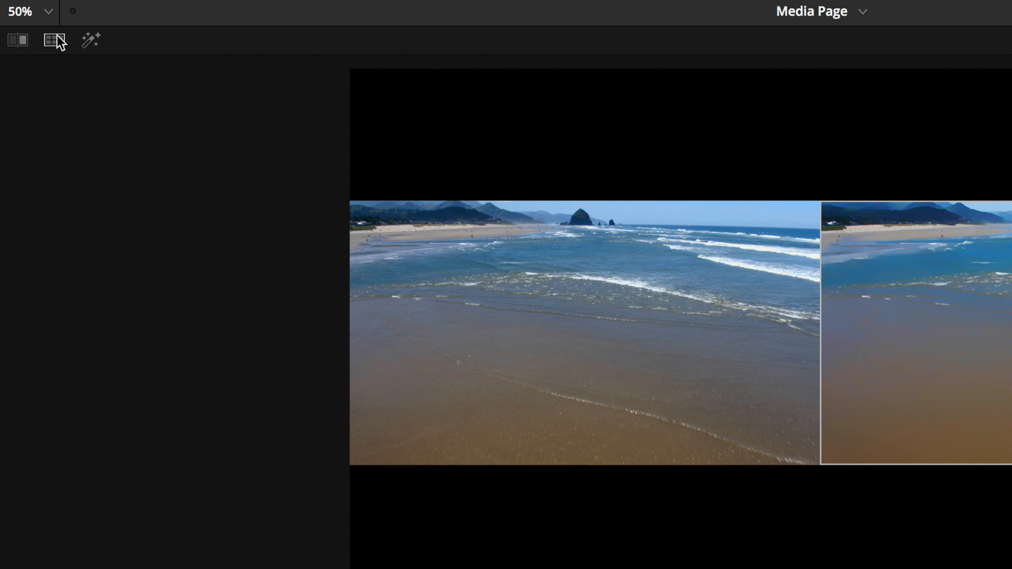
{"action": "left_click", "coordinate": [56, 38]}
- Load the Version 1 grade on the third clip
{"action": "right_click", "coordinate": [247, 518]}
{"action": "mouse_move", "coordinate": [319, 23]}
{"action": "left_click", "coordinate": [438, 23]}
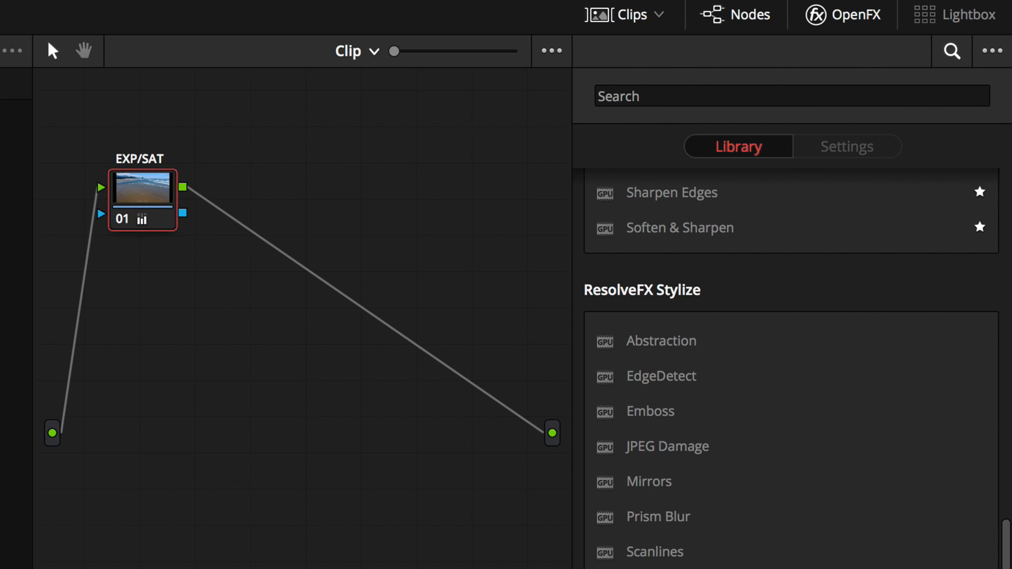
- Add a serial node after EXP/SAT in this version and label it SHARPEN
{"action": "mouse_move", "coordinate": [148, 195]}
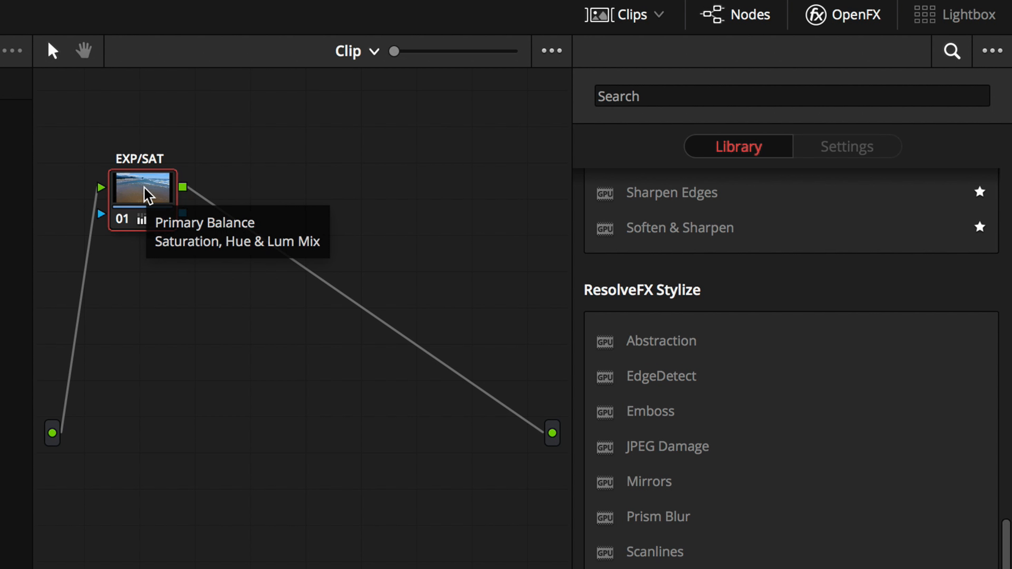
{"action": "key", "text": "alt+s"}
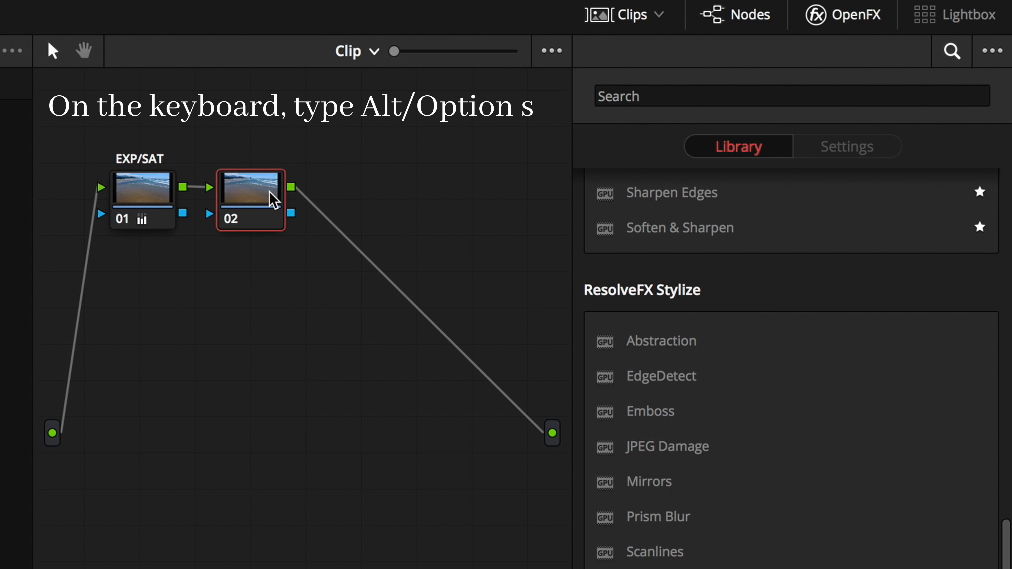
{"action": "right_click", "coordinate": [249, 198]}
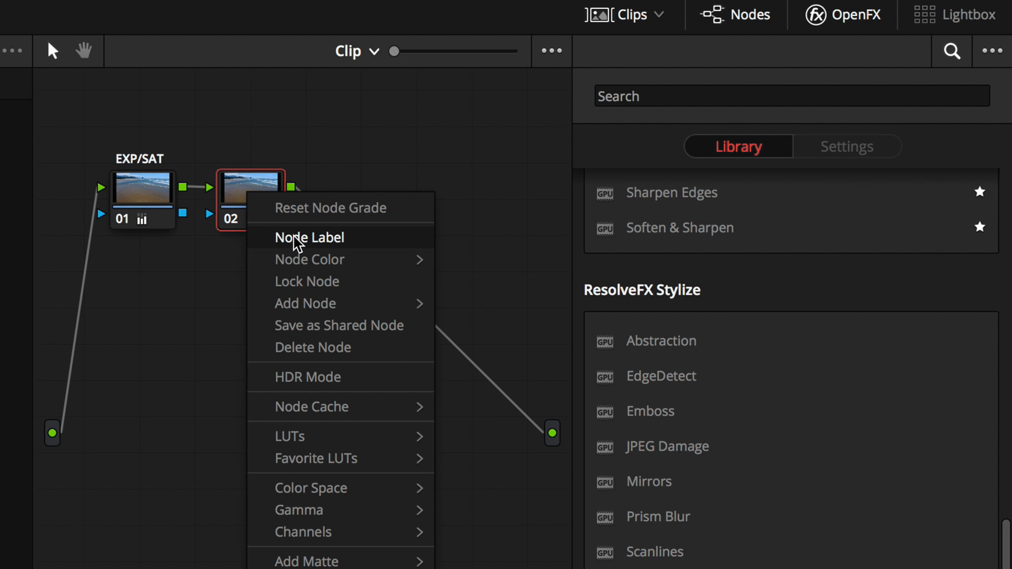
{"action": "key", "text": "Escape"}
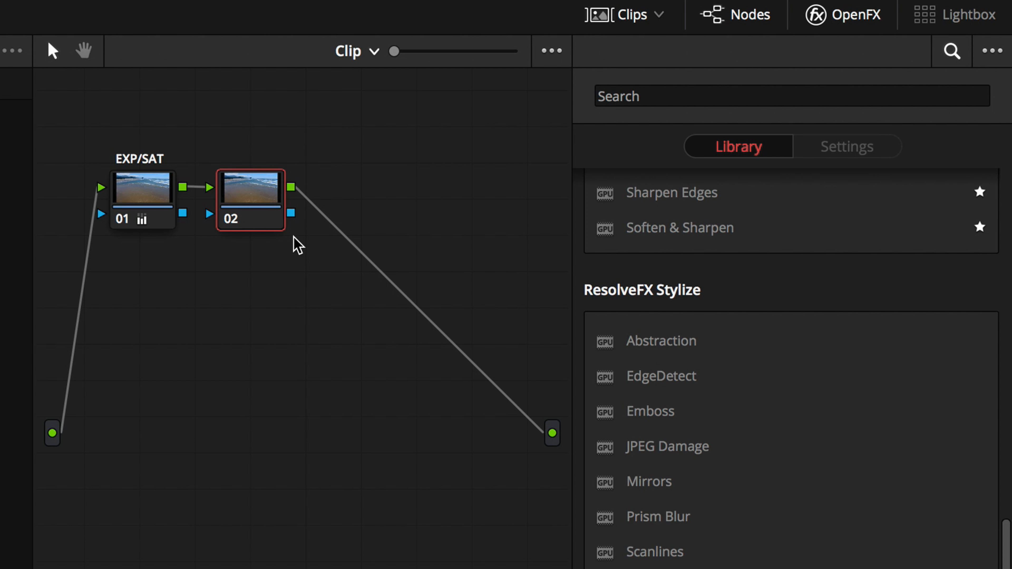
{"action": "type", "text": "SHARPEN"}
{"action": "key", "text": "Return"}
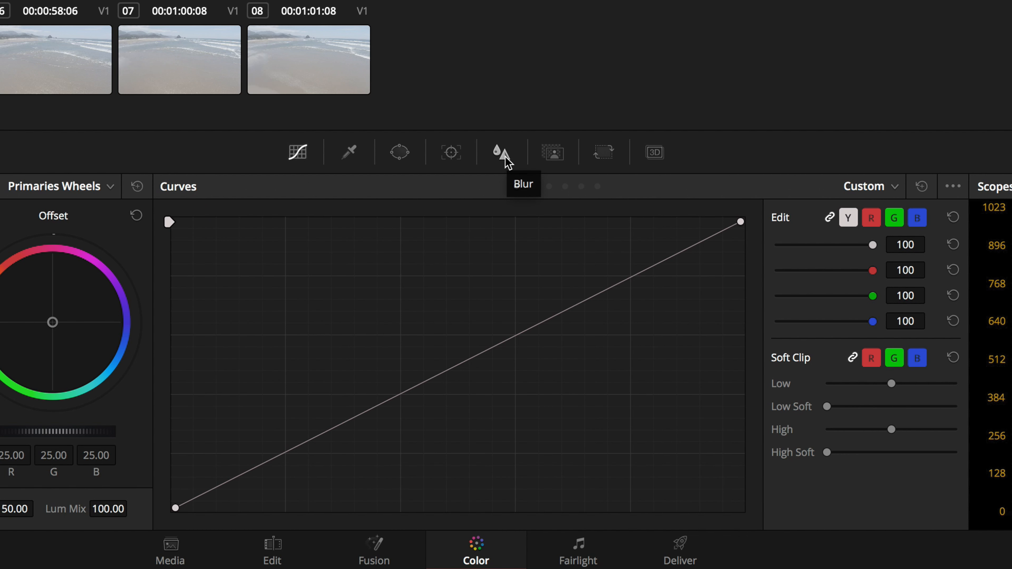
- Sharpen the image on the SHARPEN node by setting the linked RGB radius to 0.46 in sharpen mode
{"action": "left_click", "coordinate": [505, 157]}
{"action": "left_click", "coordinate": [542, 187]}
{"action": "left_click_drag", "start_coordinate": [290, 334], "coordinate": [290, 342]}
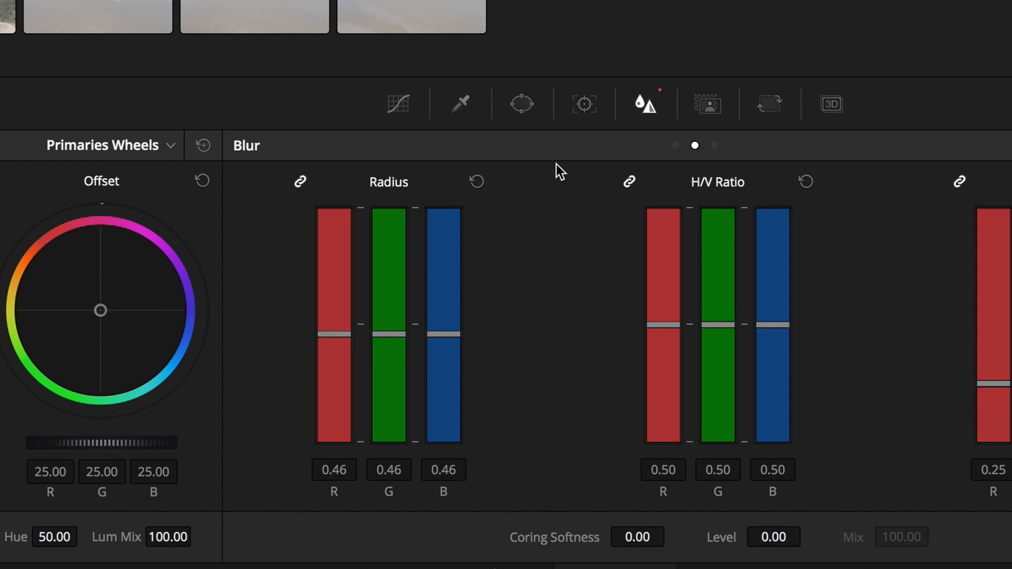